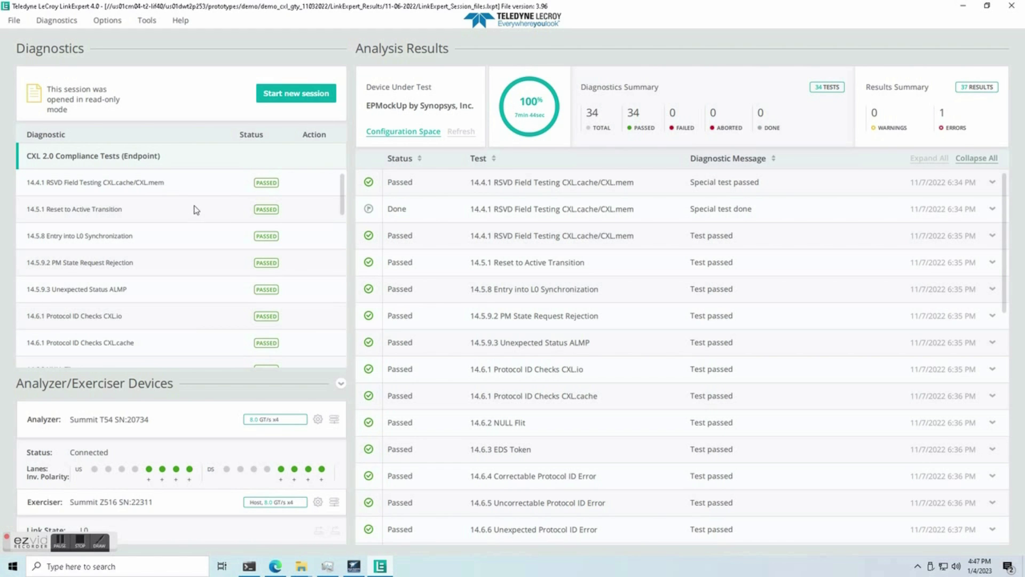
Expand the first 14.4.1 RSVD Field Testing CXL.cache/CXL.mem row to show its verification log
scroll(232, 229, down, 1)
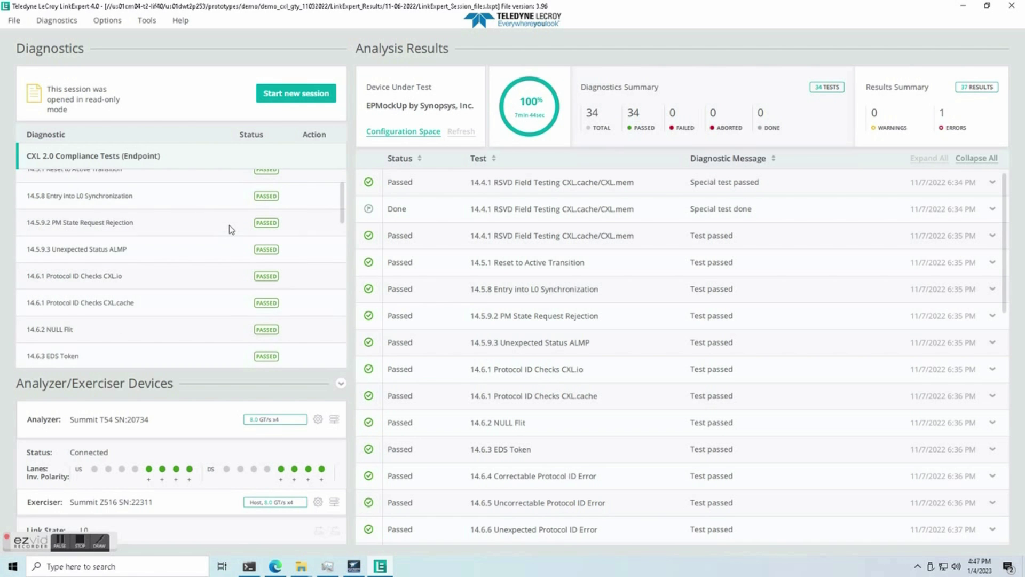
scroll(232, 229, down, 1)
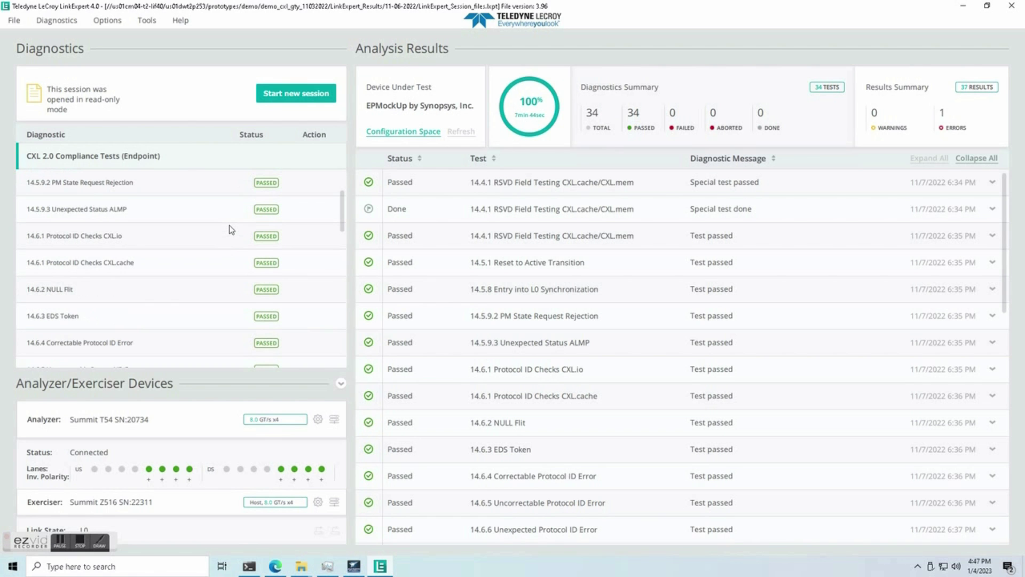
click(618, 192)
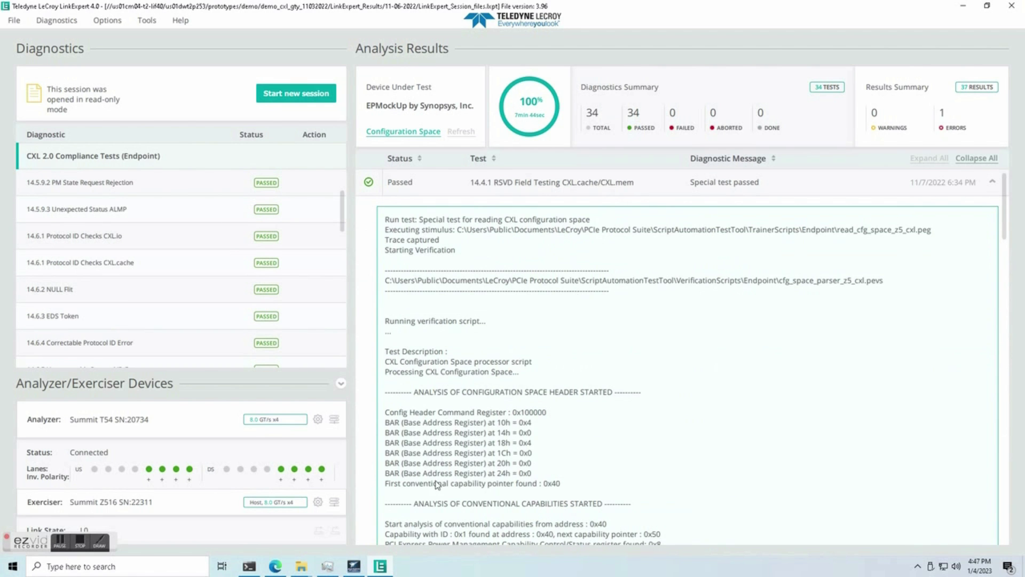
Switch between the PCIe Protocol Analysis trace and the compliance test log, reviewing the log
click(354, 567)
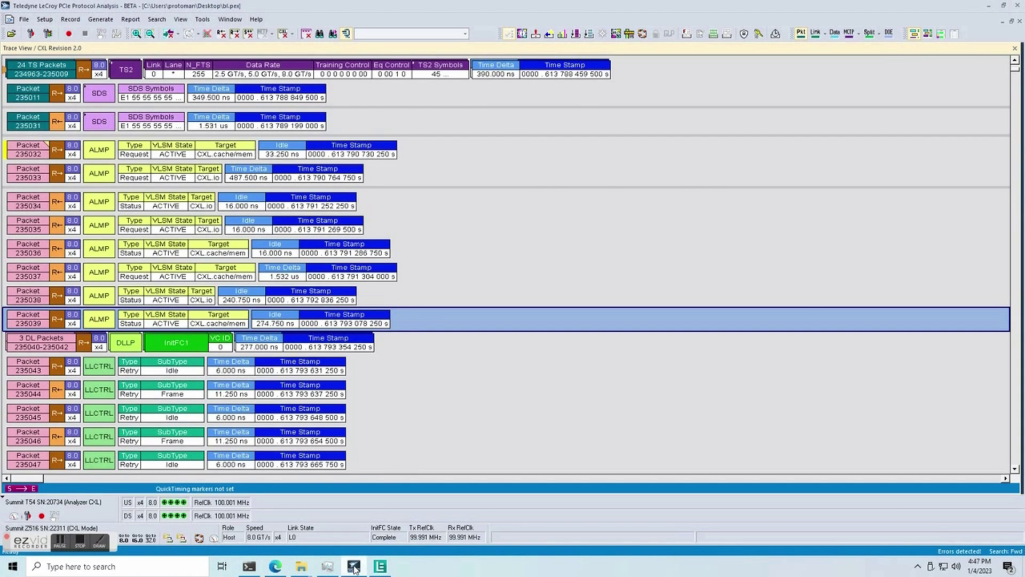
click(354, 567)
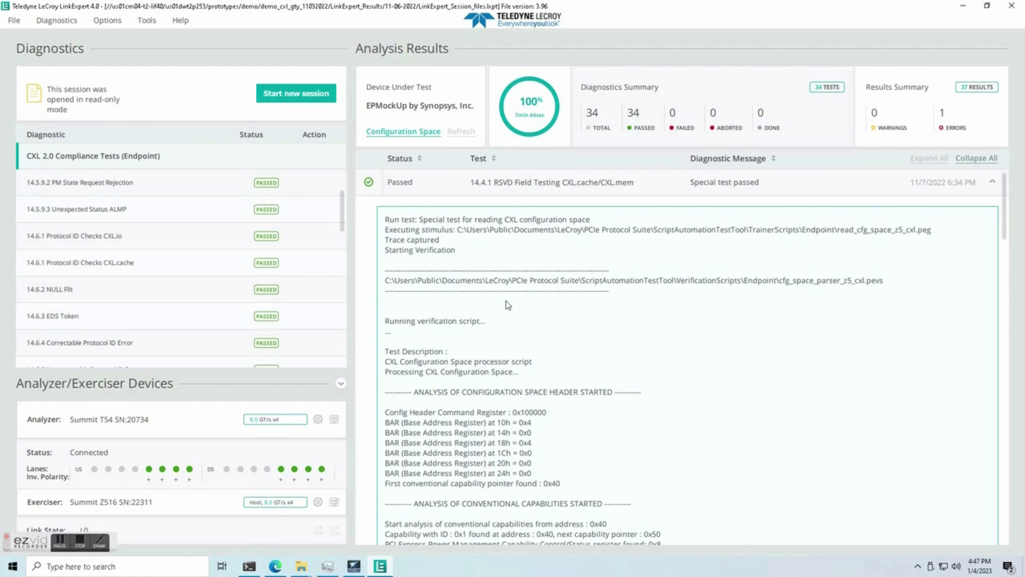
click(365, 569)
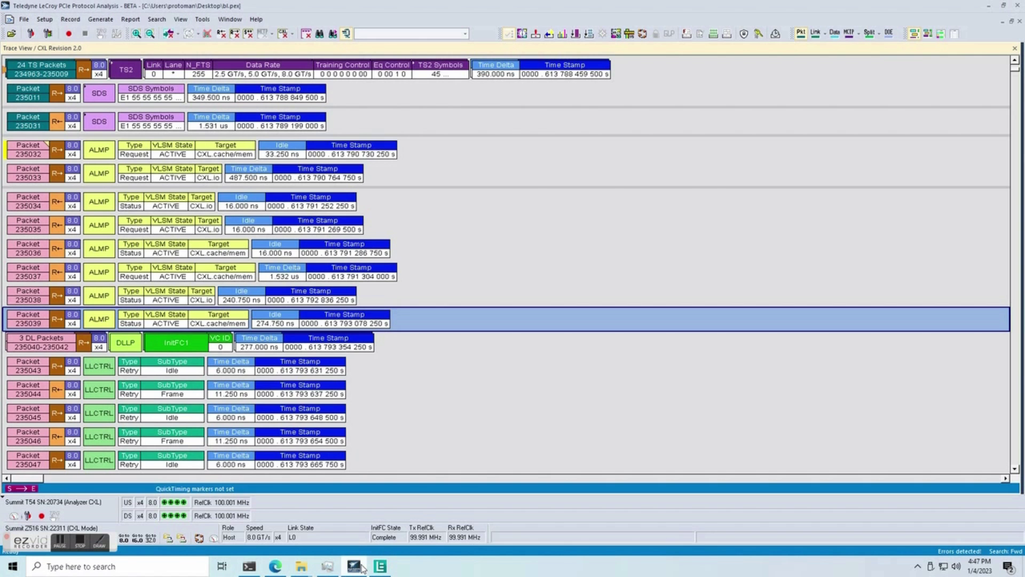
click(362, 568)
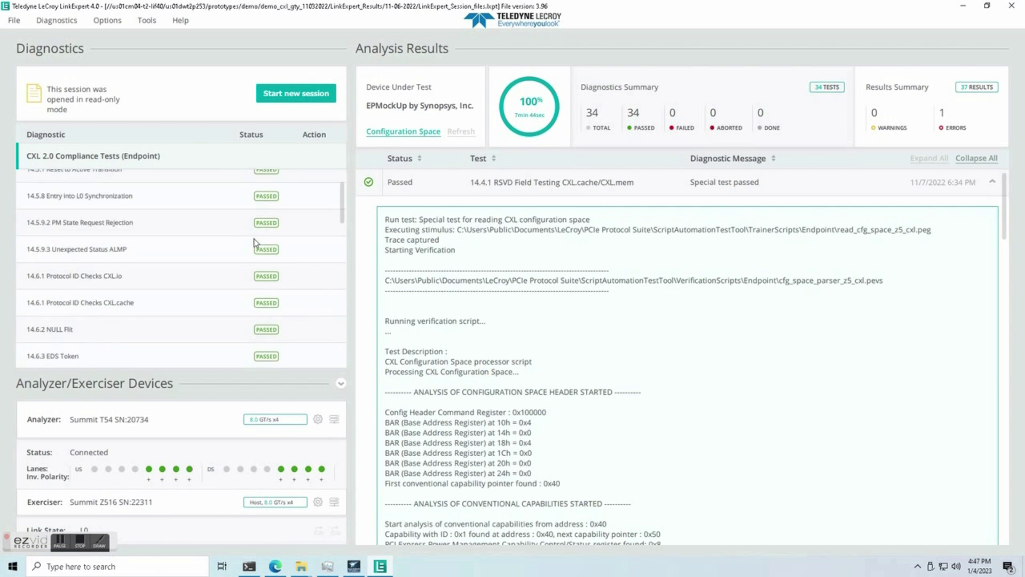
scroll(254, 243, down, 10)
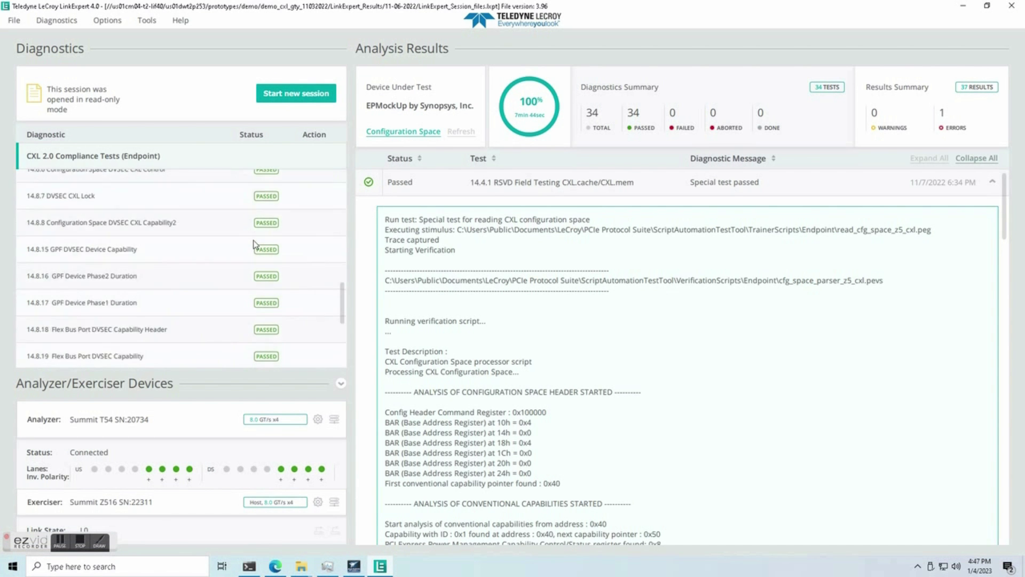
scroll(254, 243, down, 5)
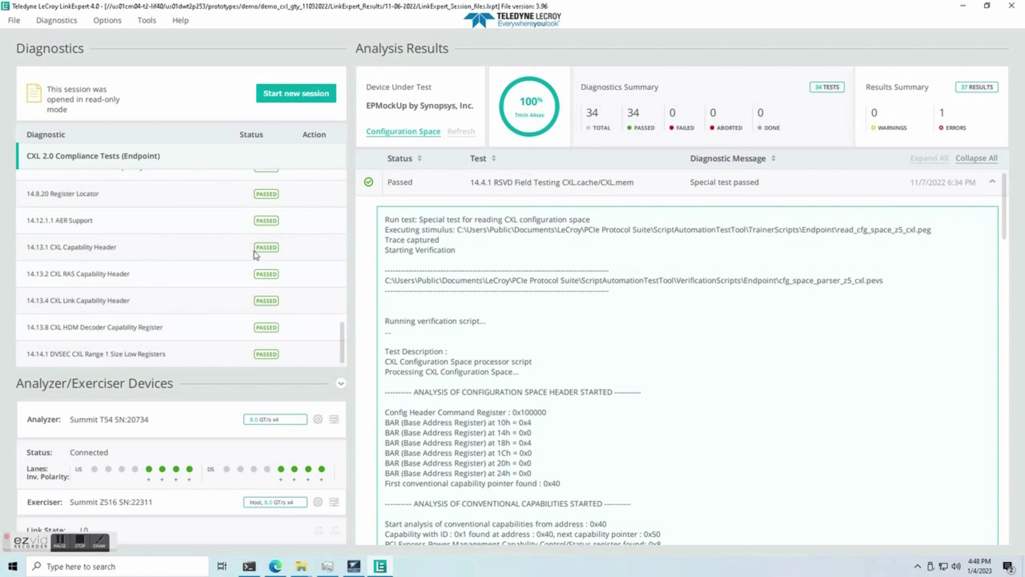
scroll(256, 253, up, 5)
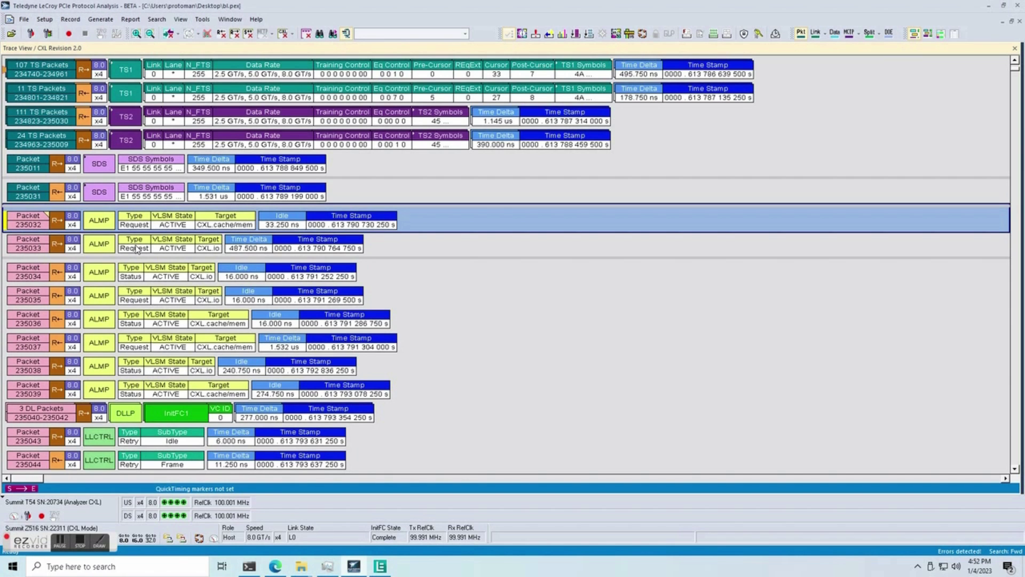
Inspect ALMP request and status packets 235034 through 235039, ending on the ACTIVE status packet 235039
click(141, 273)
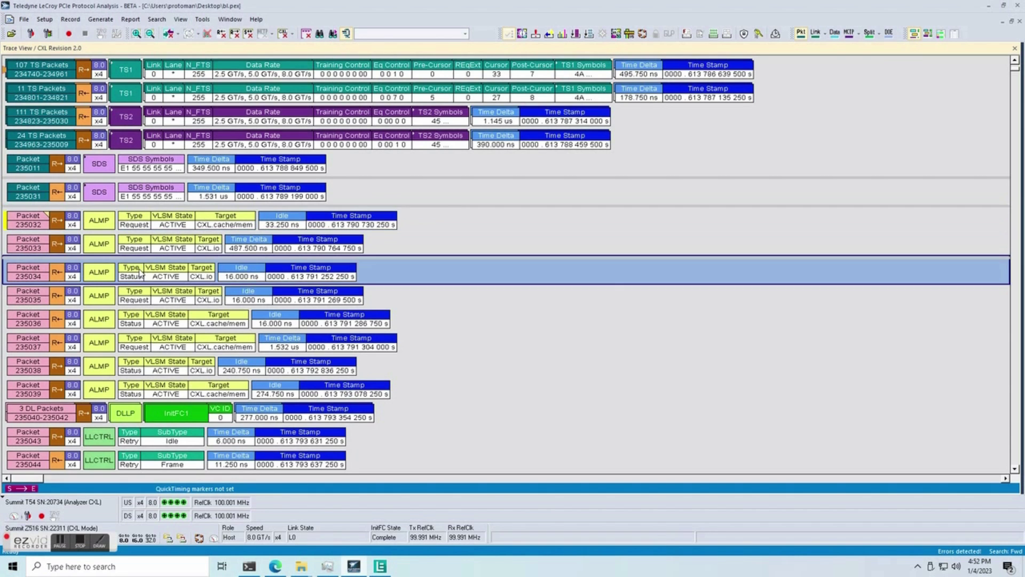
click(139, 323)
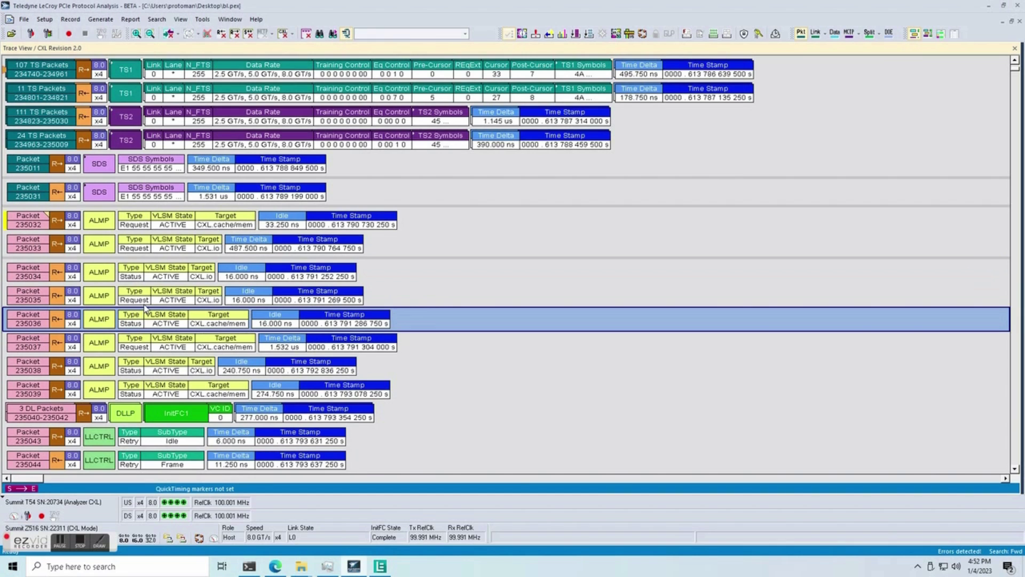
click(145, 303)
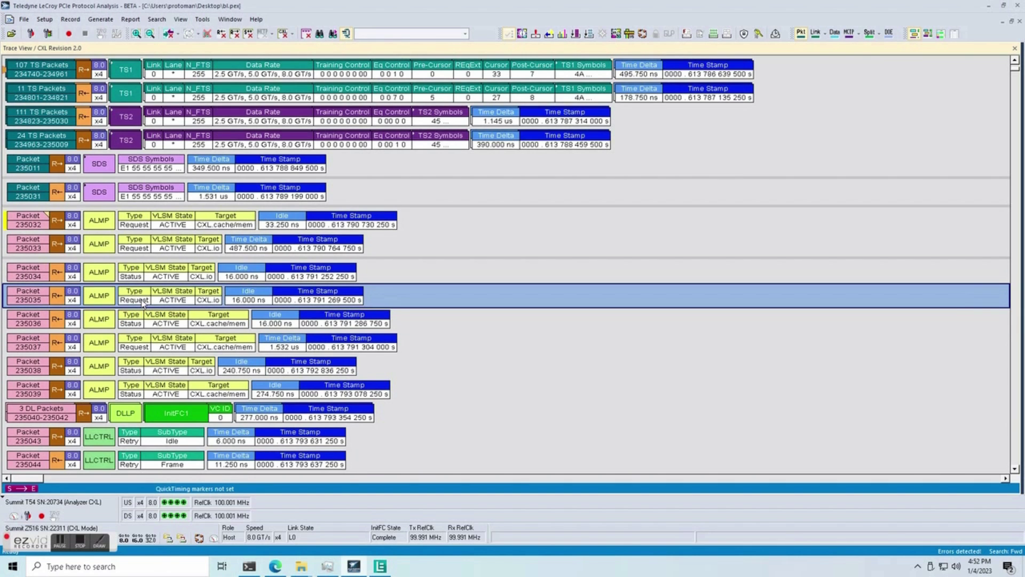
click(141, 348)
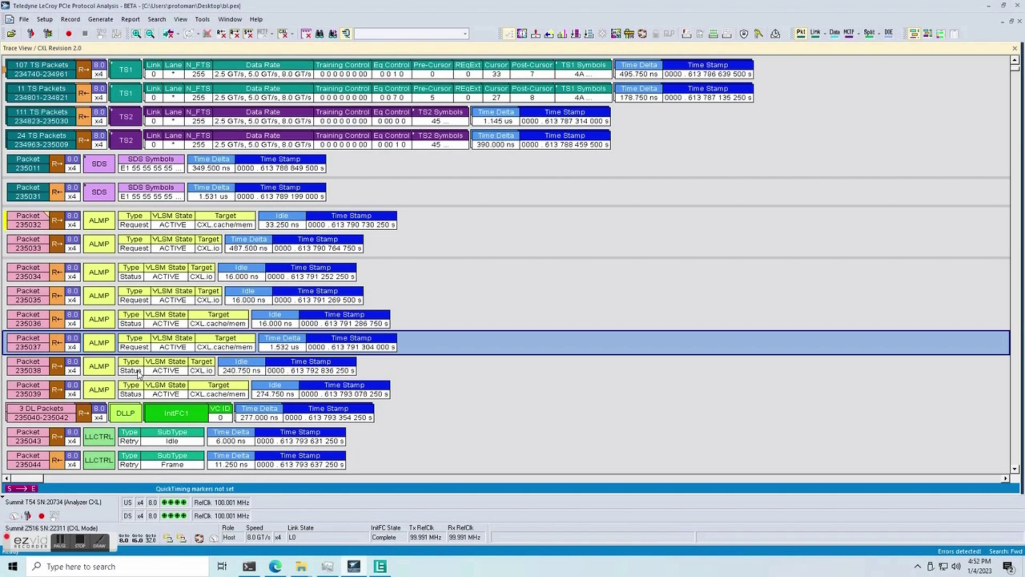
click(131, 372)
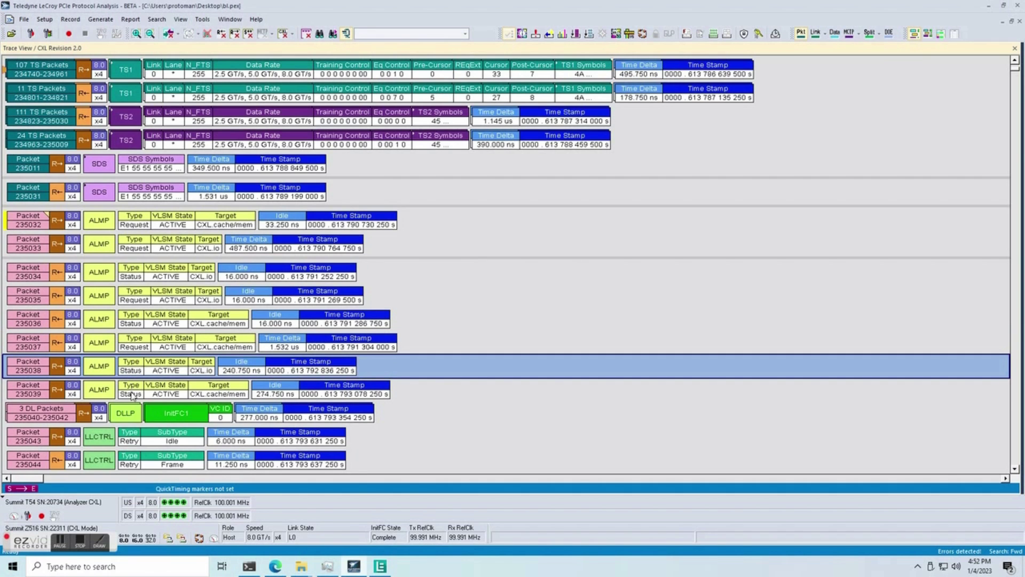
click(133, 393)
click(128, 374)
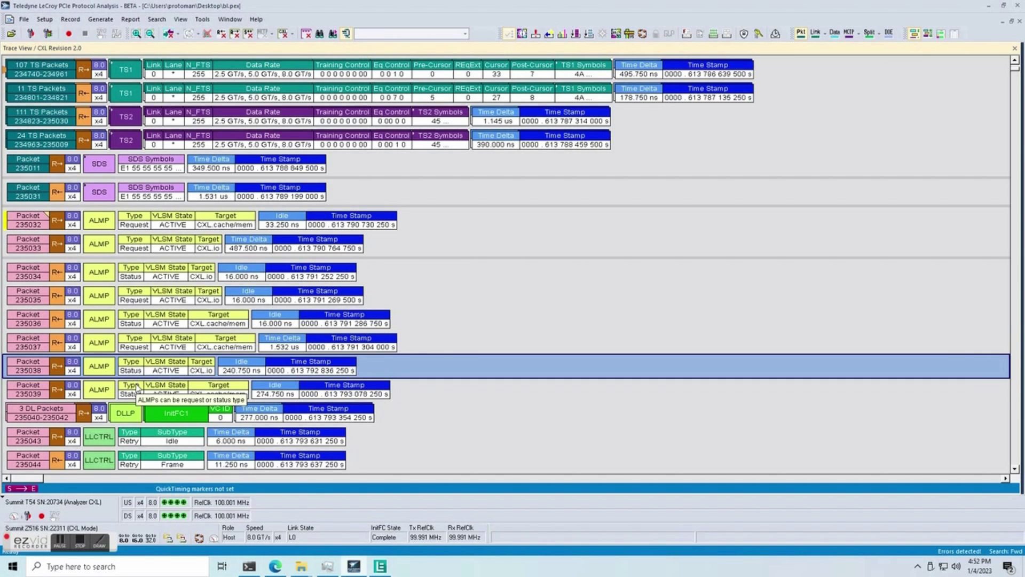
click(136, 392)
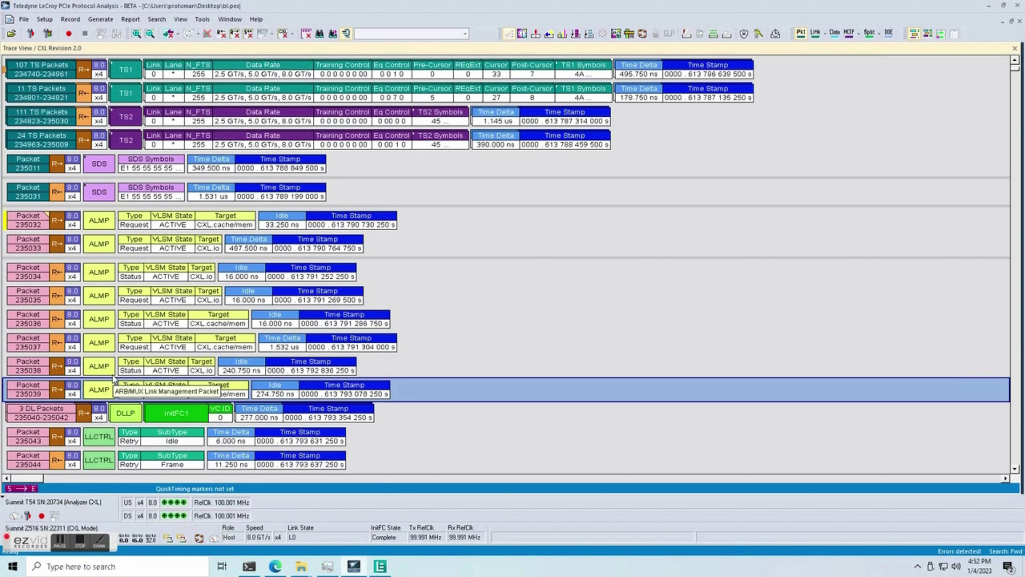